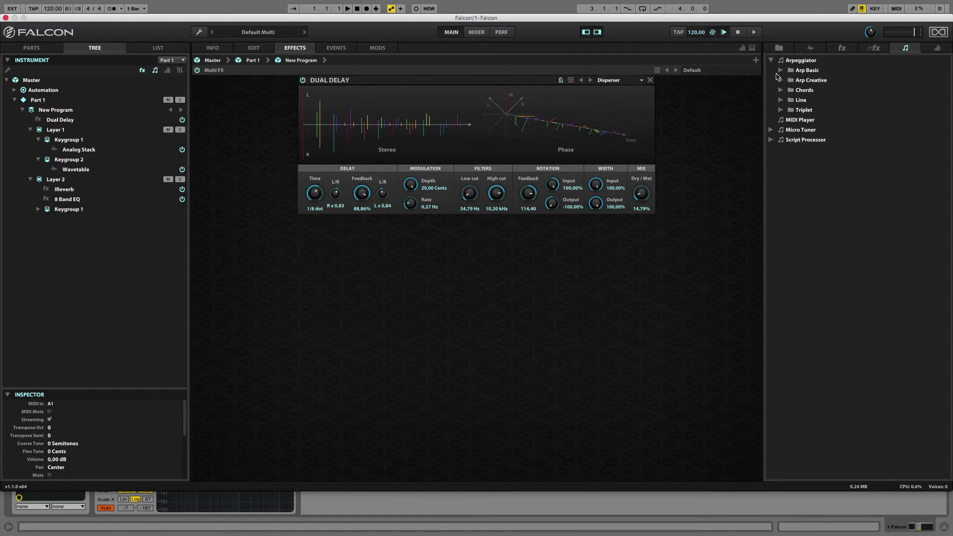
Look through the Arpeggiator's preset folders: Arp Basic, Arp Creative, Chords, Line and Triplet
left_click(780, 71)
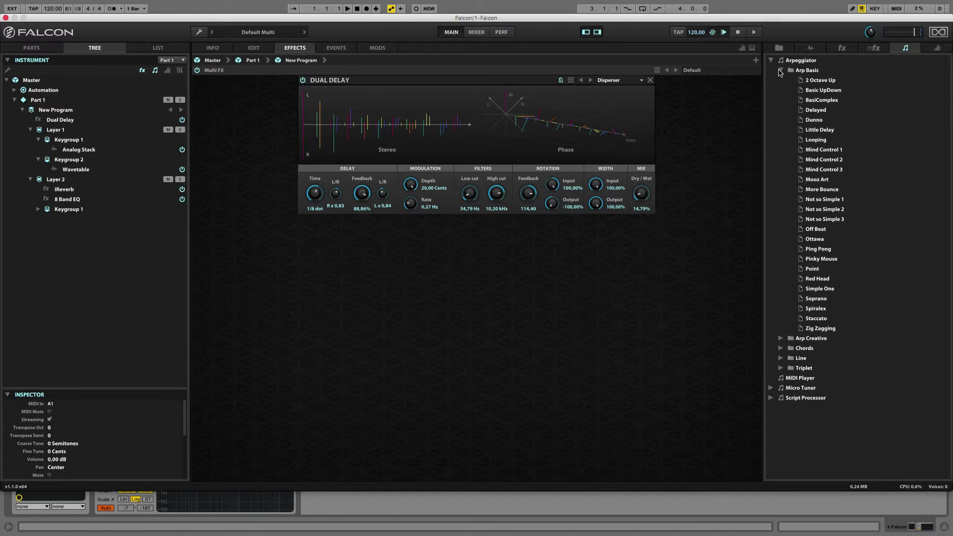
left_click(780, 70)
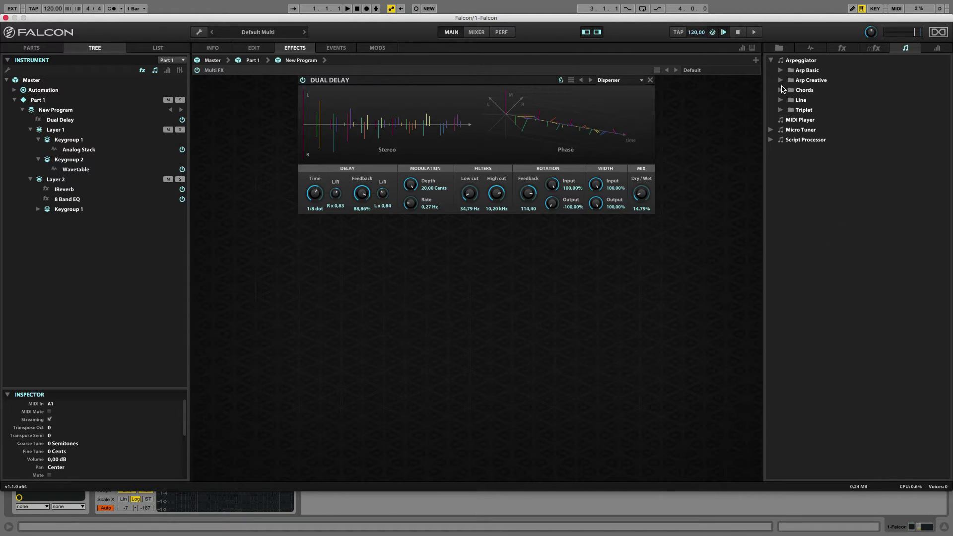
left_click(779, 81)
left_click(780, 80)
left_click(781, 90)
left_click(781, 91)
left_click(780, 100)
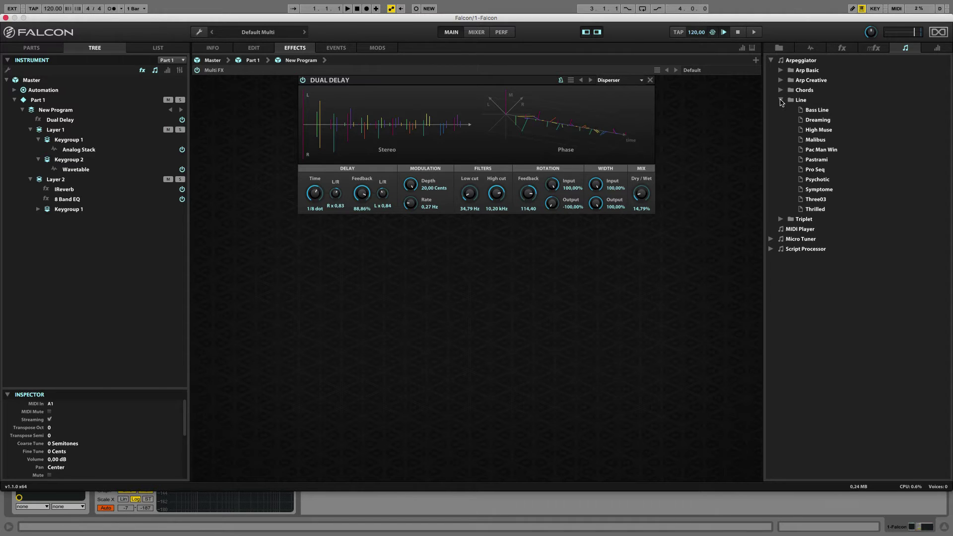
left_click(780, 101)
left_click(781, 110)
left_click(781, 110)
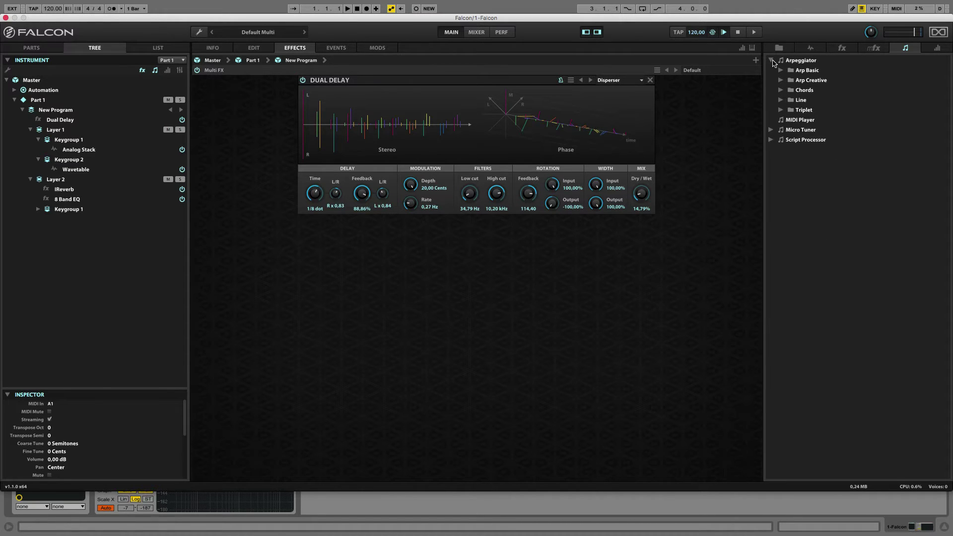
left_click(773, 61)
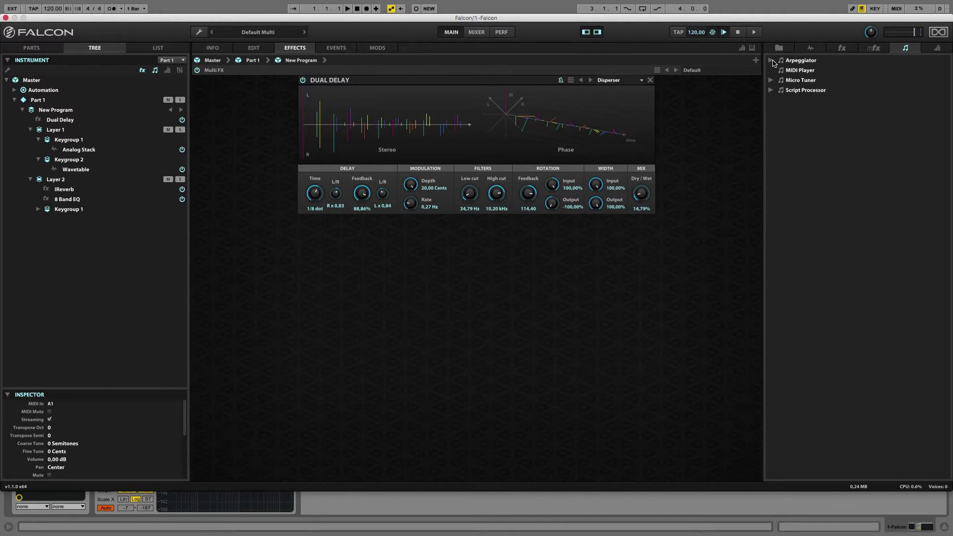
Look at the MIDI Player module and the tuning presets of the Micro Tuner
left_click(814, 75)
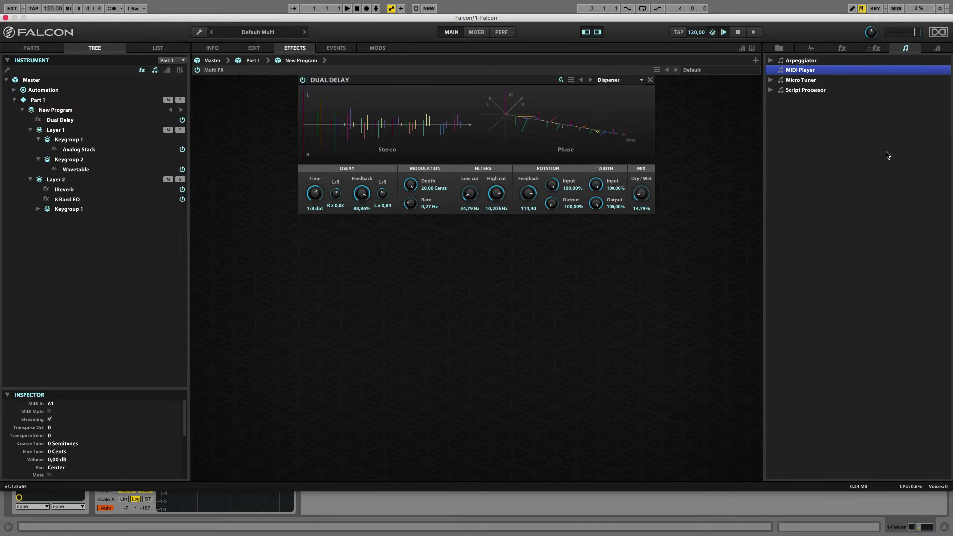
left_click(815, 82)
left_click(771, 80)
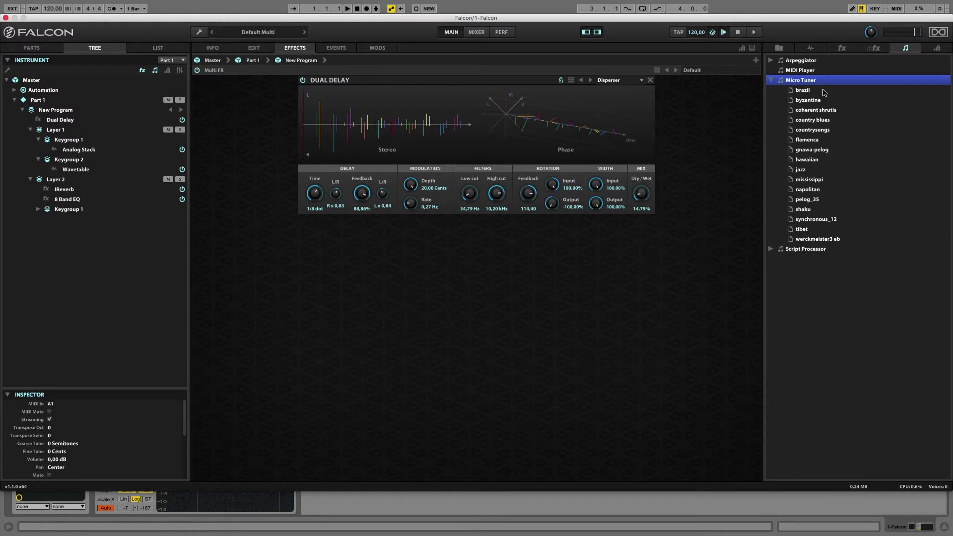
left_click(771, 81)
Look through the Script Processor categories from Analysis to Utilities and the scripts each one contains
left_click(771, 91)
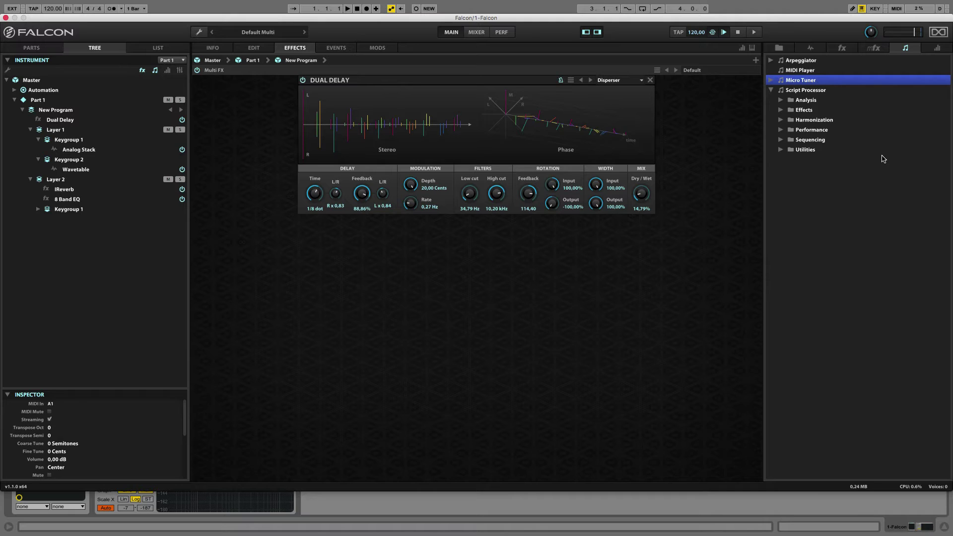
left_click(780, 101)
left_click(780, 101)
left_click(780, 112)
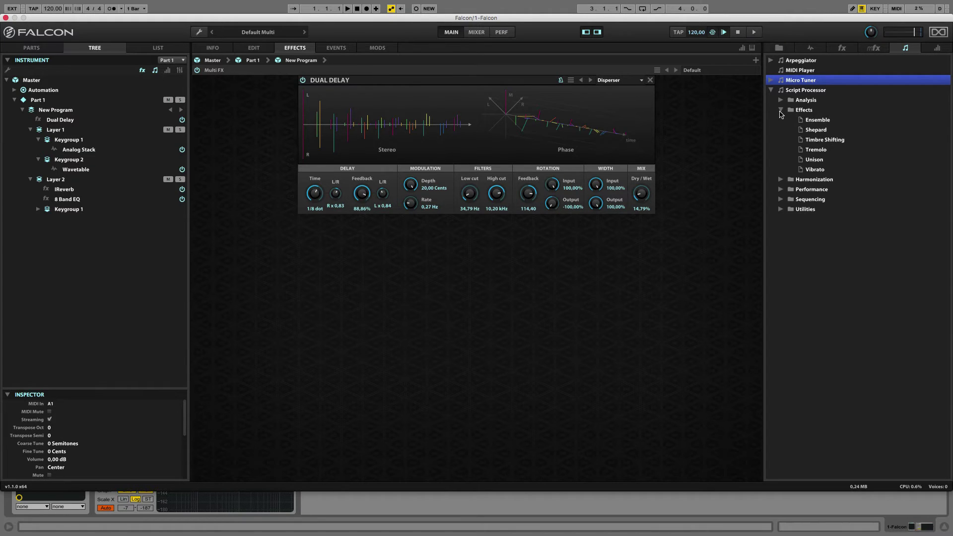
left_click(780, 110)
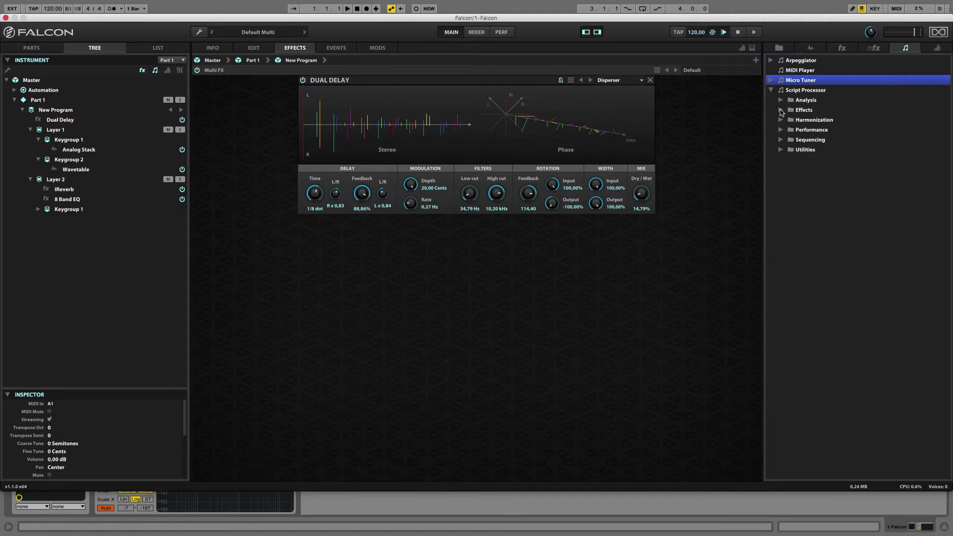
left_click(781, 120)
left_click(781, 119)
left_click(780, 131)
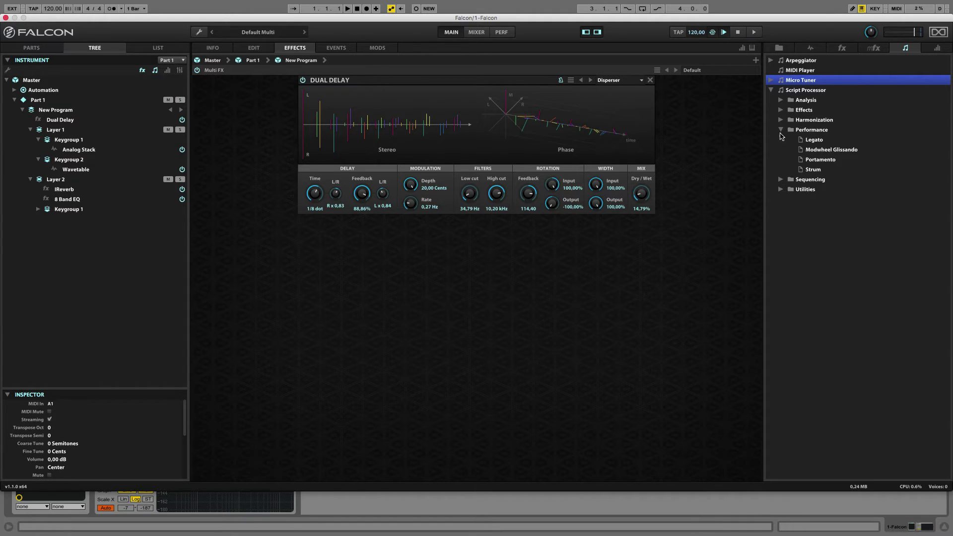
left_click(782, 131)
left_click(780, 141)
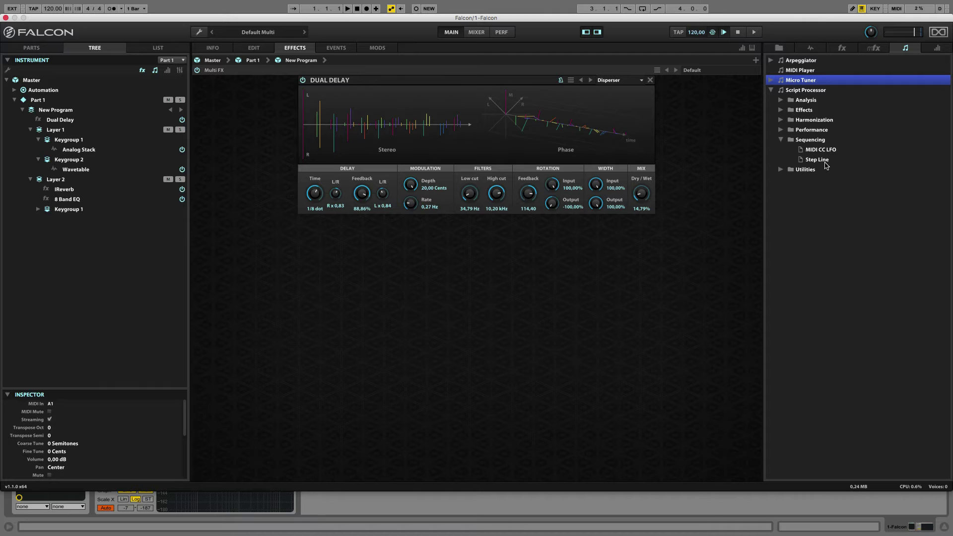
left_click(786, 139)
left_click(787, 149)
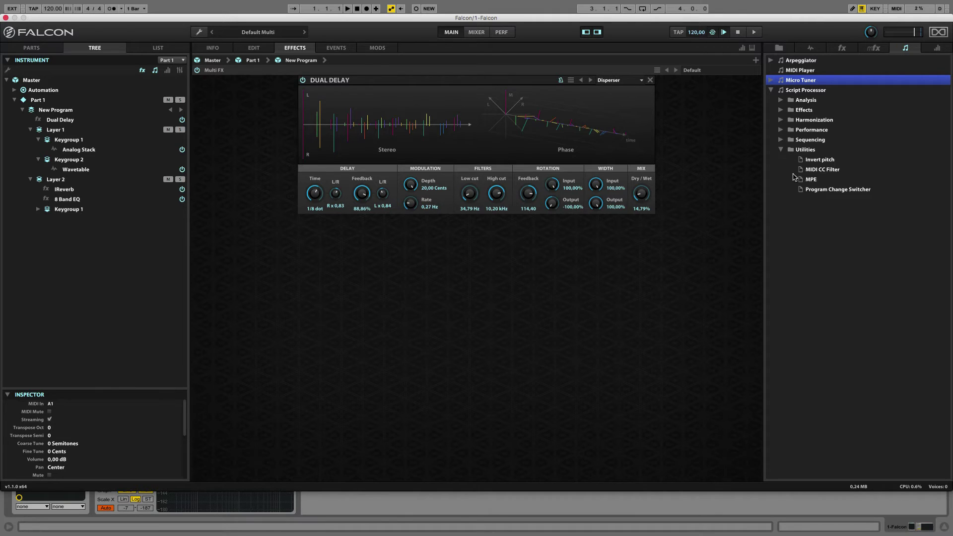
left_click(781, 150)
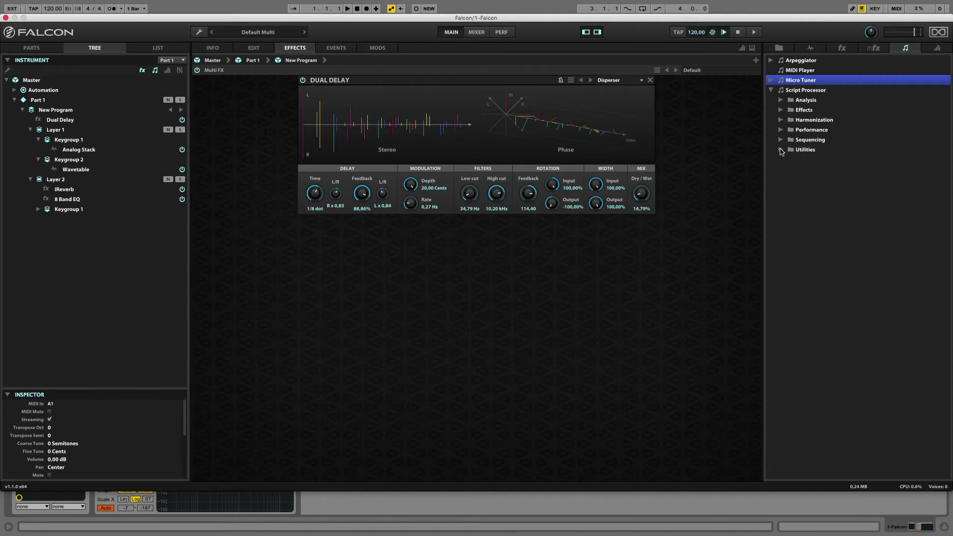
left_click(770, 91)
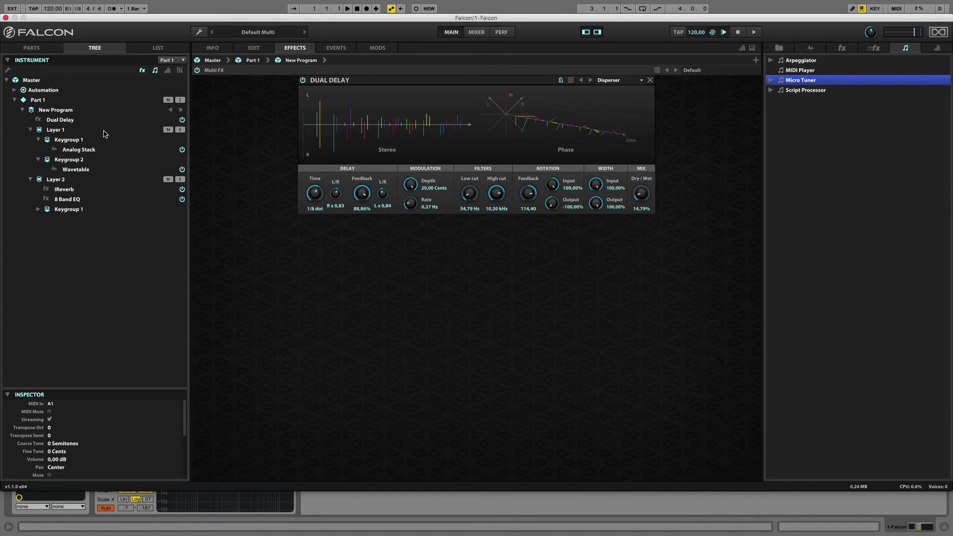
Show the program's edit view, expand the Arpeggiator presets and solo Layer 1
left_click(253, 48)
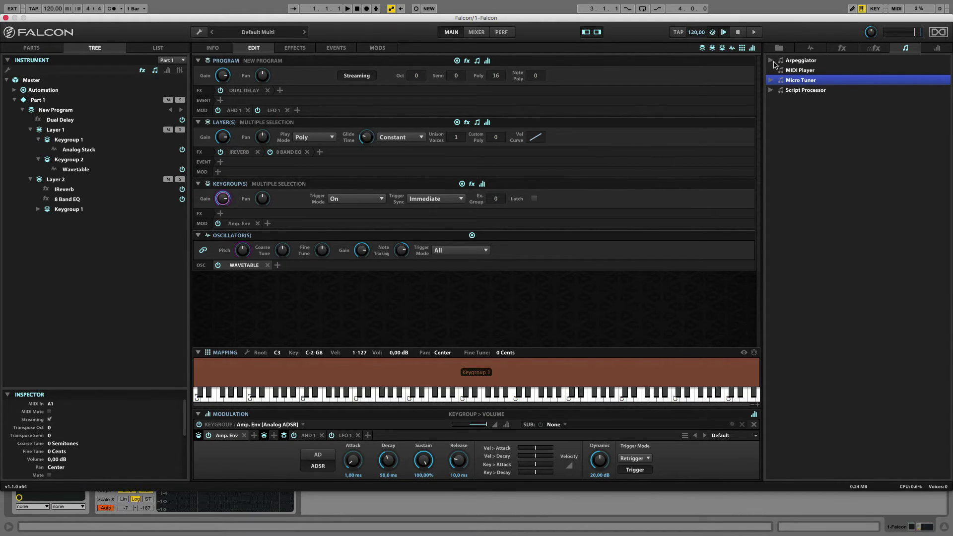
left_click(771, 61)
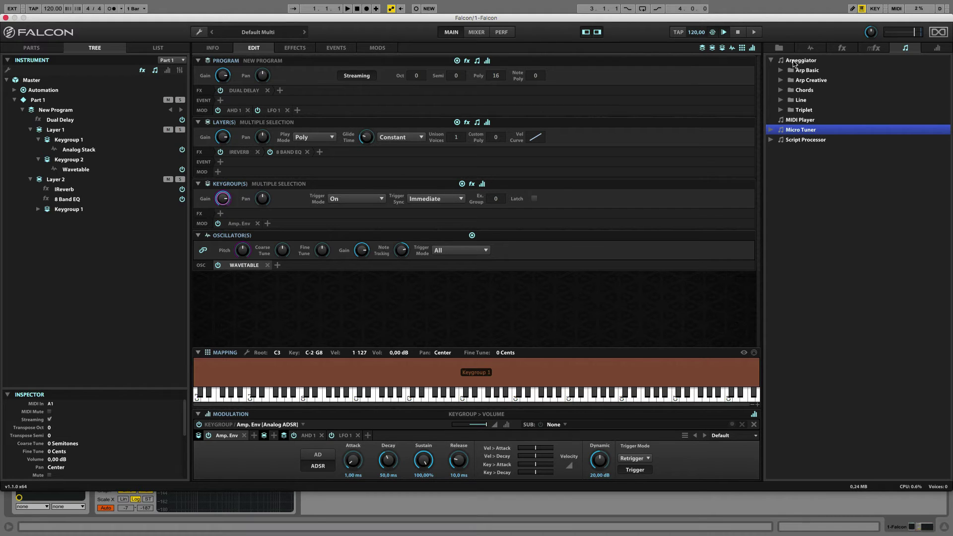
left_click(54, 130)
left_click(180, 130)
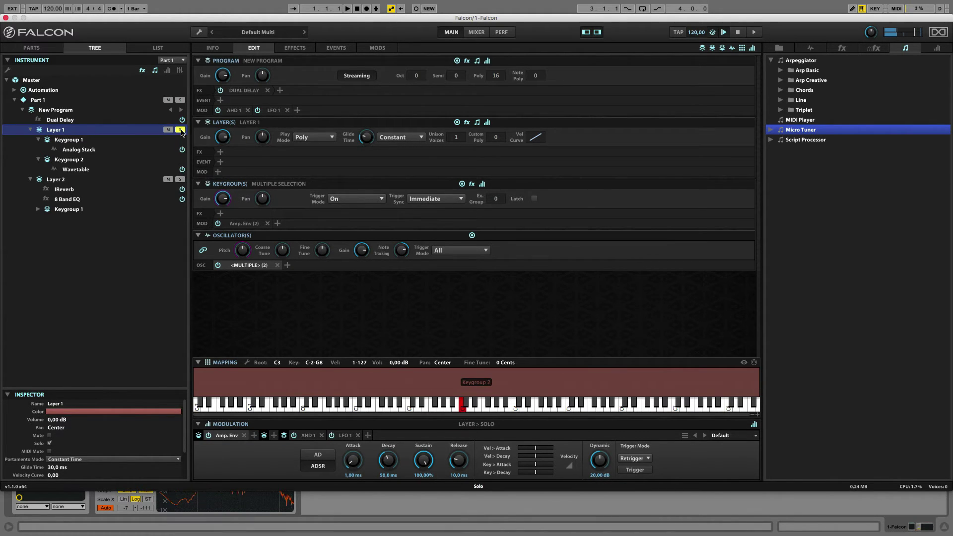
left_click(179, 130)
left_click(180, 129)
Add an Arpeggiator event processor to Layer 1 and open its editor
left_click_drag(799, 62, 165, 135)
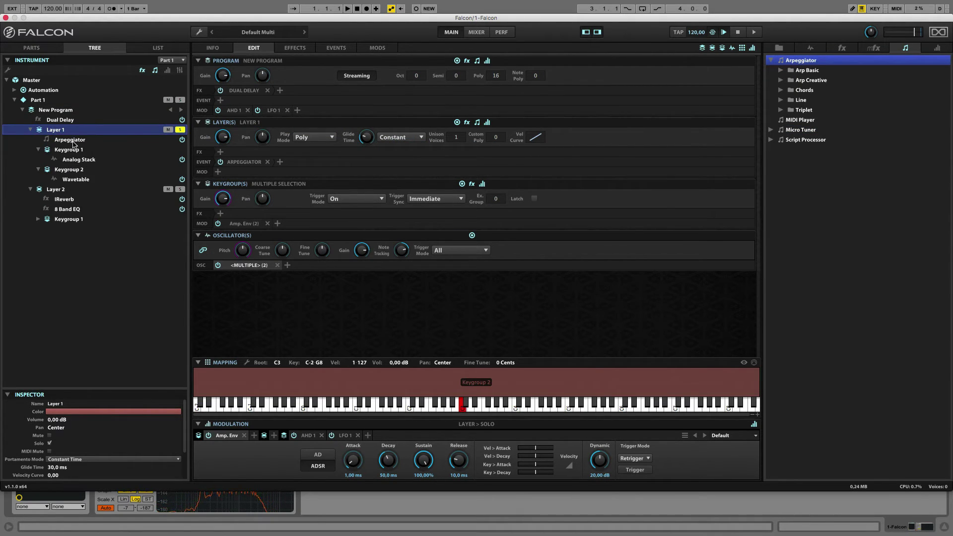
left_click(73, 141)
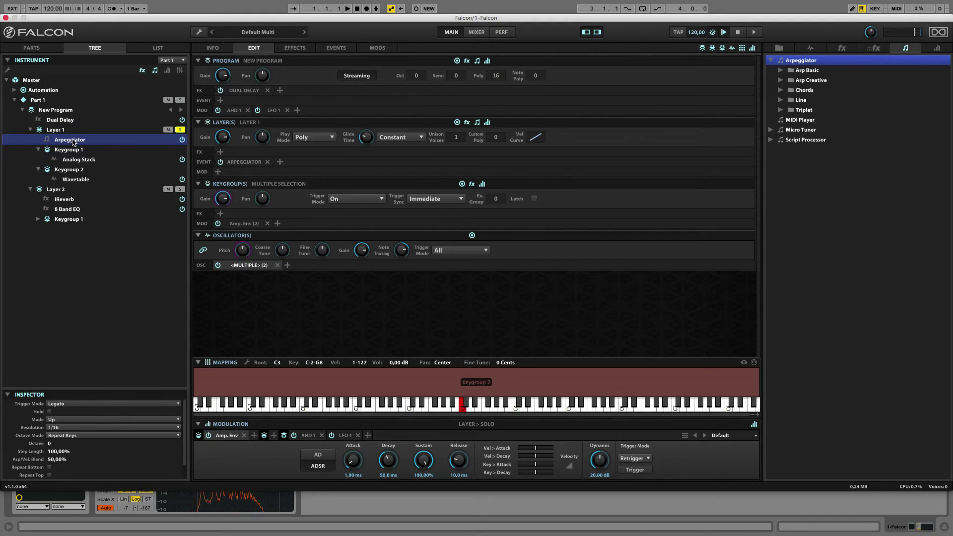
double_click(73, 142)
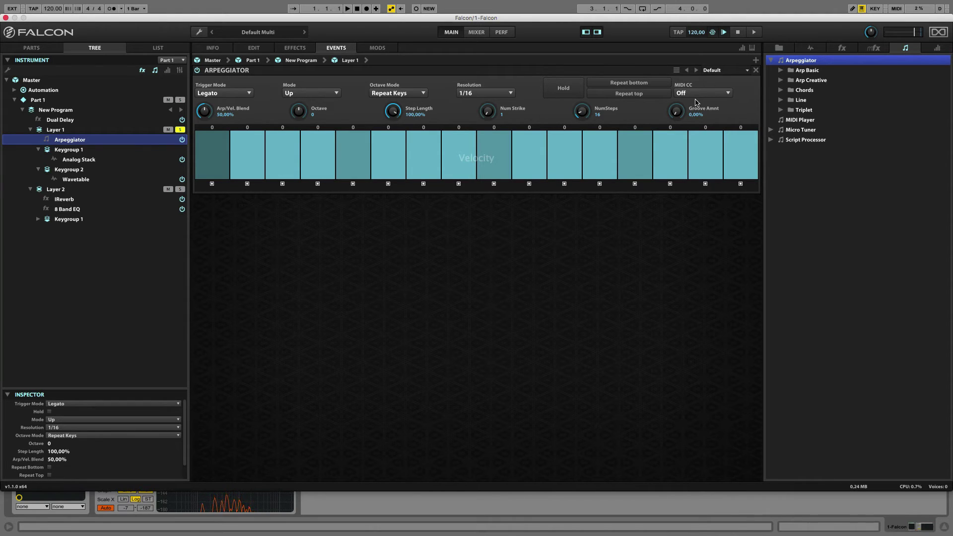
Load the Arp Basic preset Dunno into the arpeggiator, then return to the edit view and turn off Layer 1's solo
left_click(729, 74)
mouse_move(731, 92)
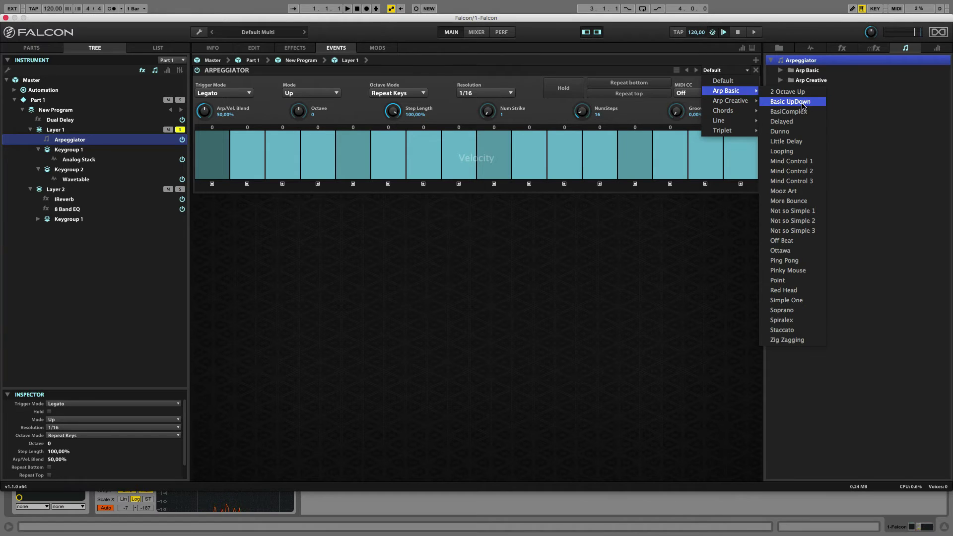
left_click(790, 131)
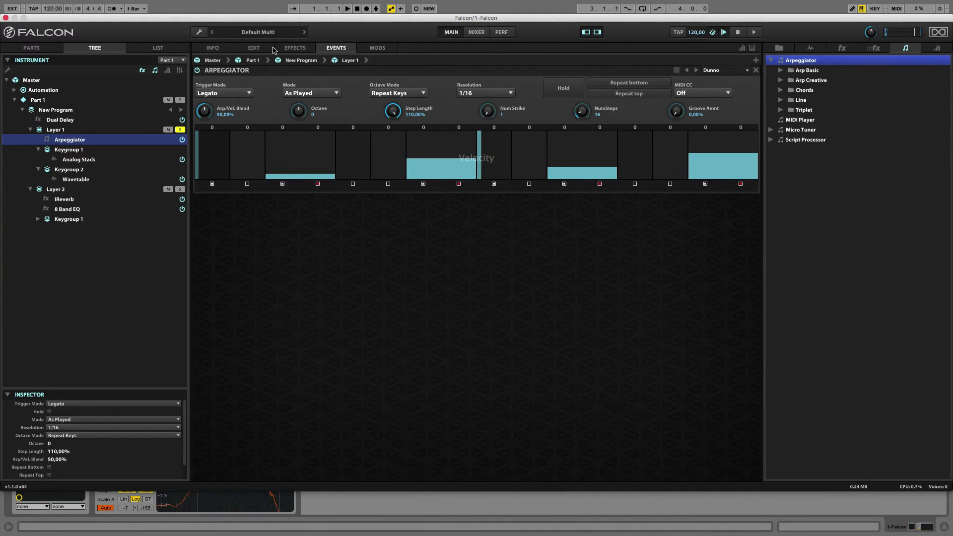
left_click(254, 48)
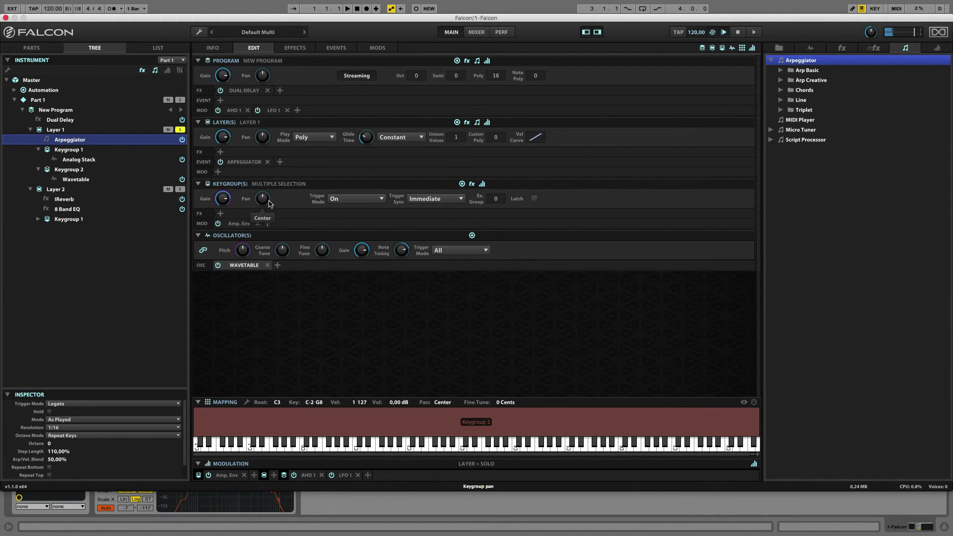
left_click(180, 131)
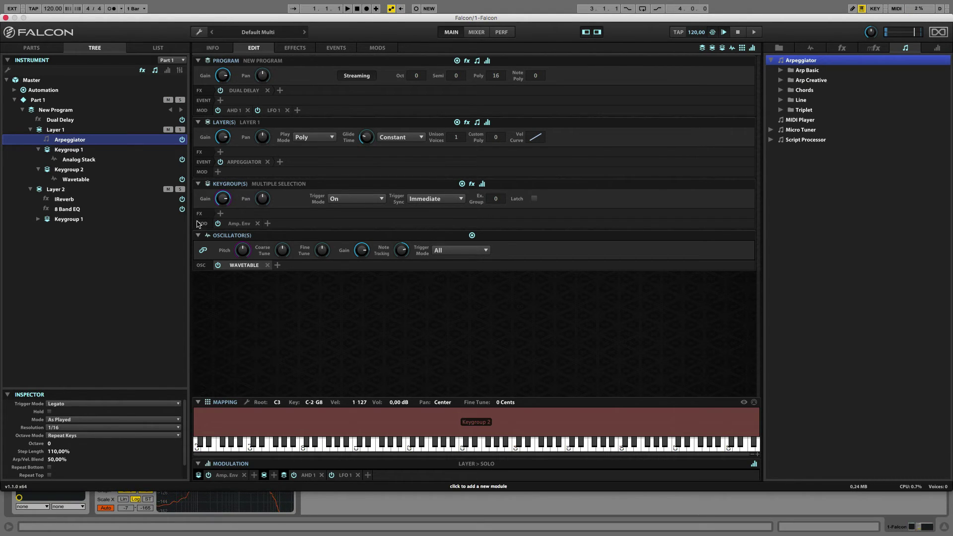
Add the Unison effect script to Layer 2 and audition it with the layer soloed, comparing the script bypassed and enabled
left_click(63, 189)
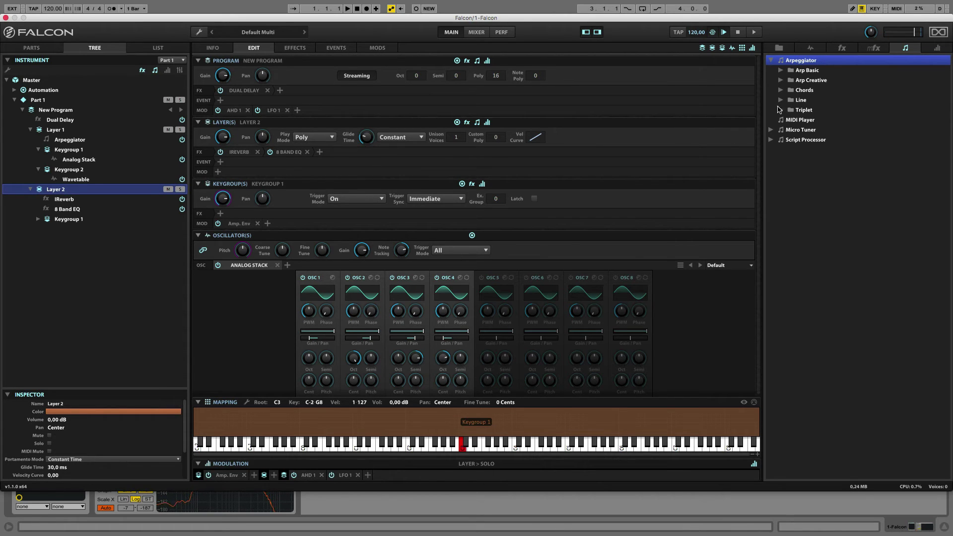
left_click(770, 140)
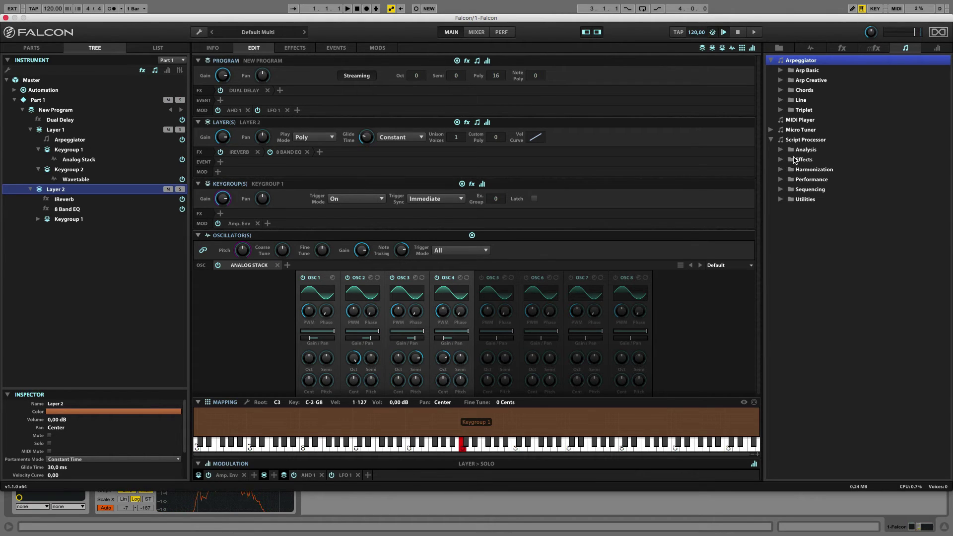
left_click(781, 161)
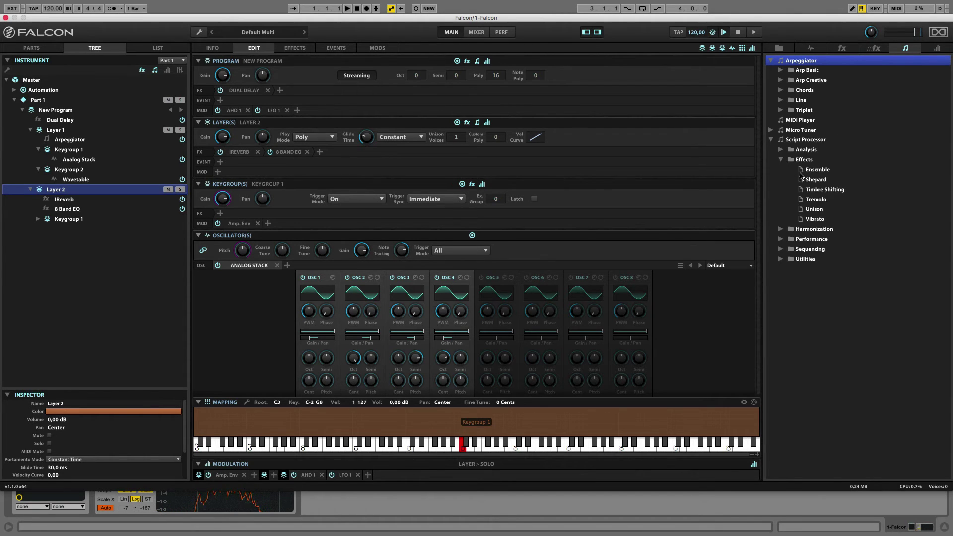
left_click_drag(810, 211, 90, 202)
left_click(90, 201)
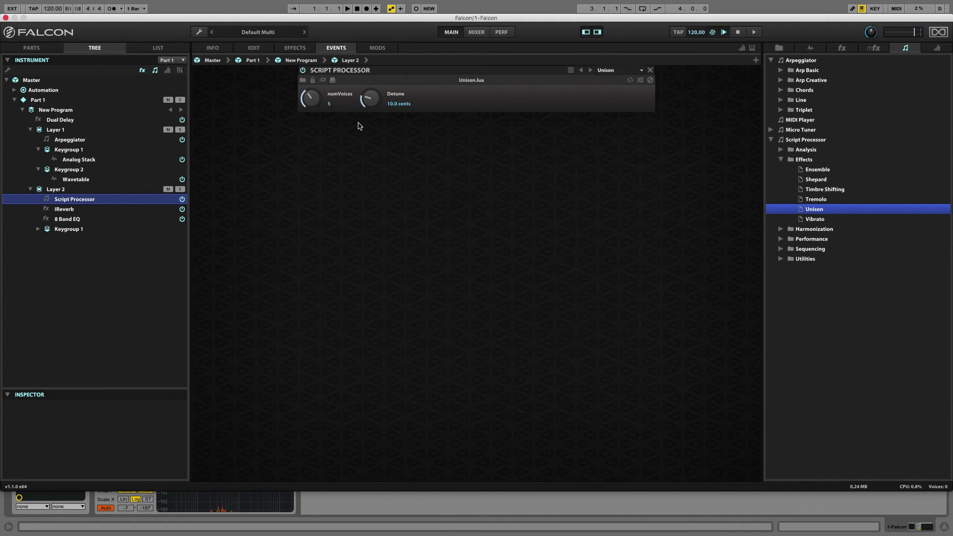
left_click(180, 189)
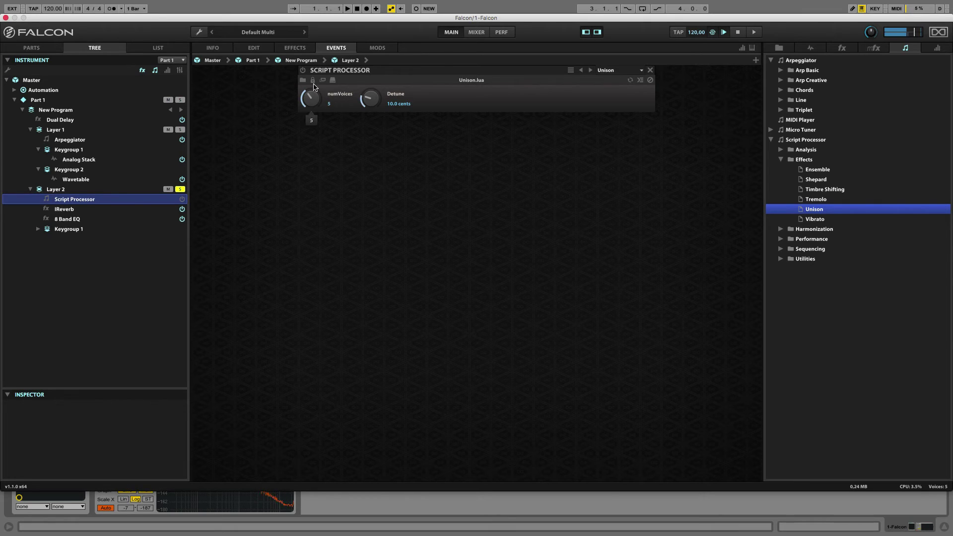
left_click(303, 71)
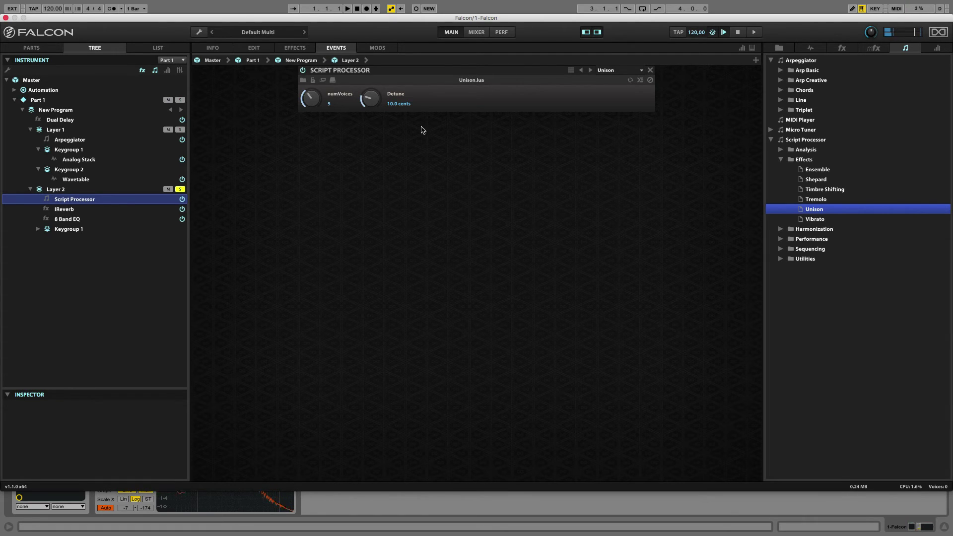
Add the Step Line sequencing script to Layer 2 and draw a rising velocity ramp across its first six steps
left_click(781, 249)
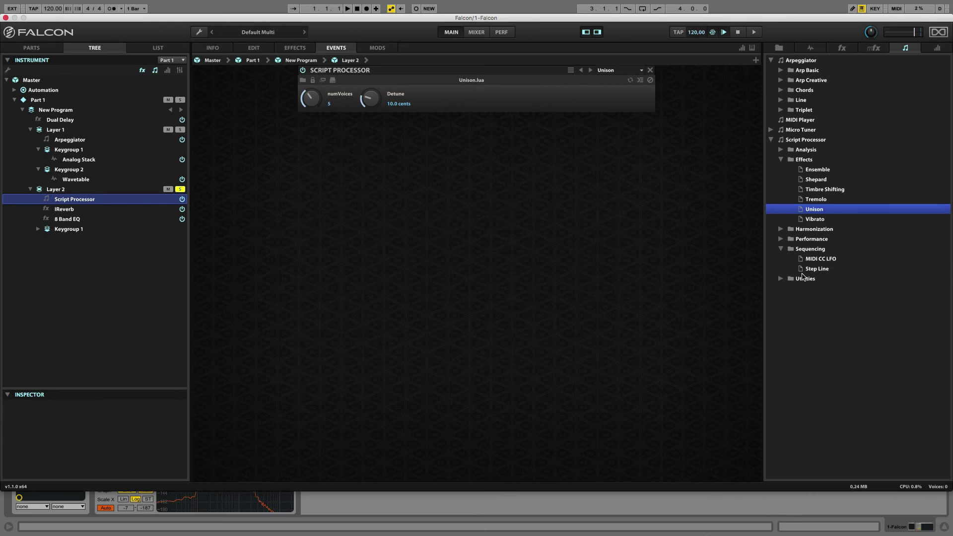
left_click_drag(810, 269, 447, 198)
left_click(74, 210)
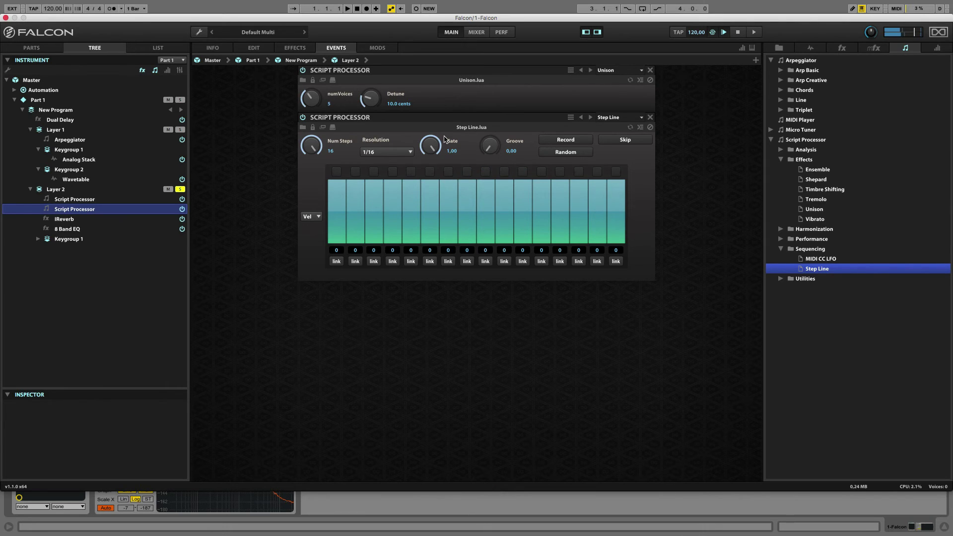
mouse_move(333, 245)
left_mouse_down()
mouse_move(337, 231)
mouse_move(395, 215)
left_mouse_up()
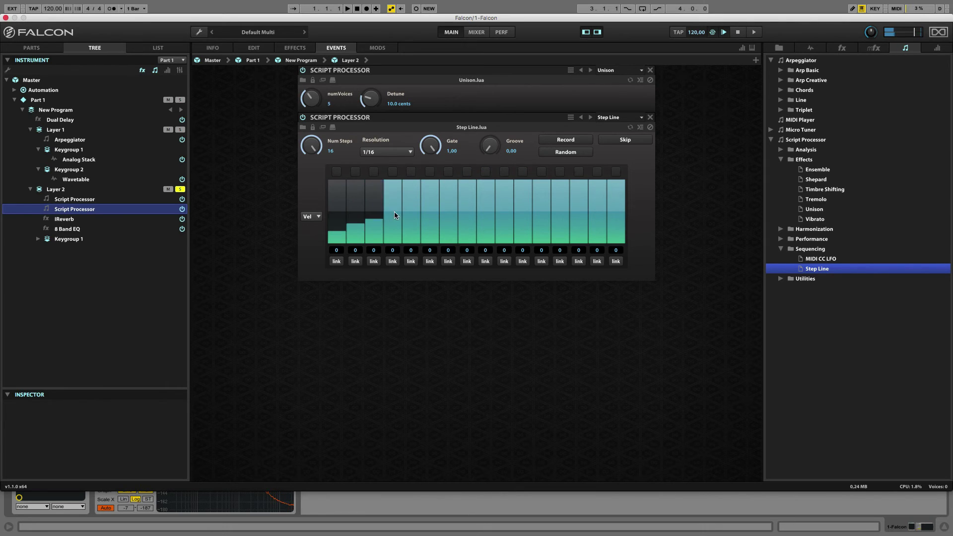
left_click_drag(437, 184, 438, 182)
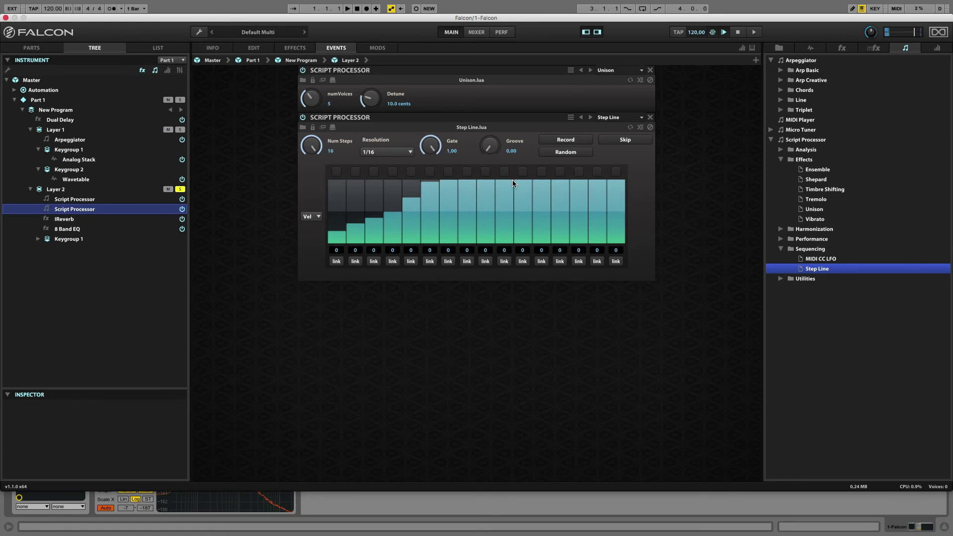
Draw a falling velocity ramp across steps 11 to 16 of the Step Line sequencer, and adjust its Groove and Gate while auditioning
left_click_drag(513, 180, 611, 242)
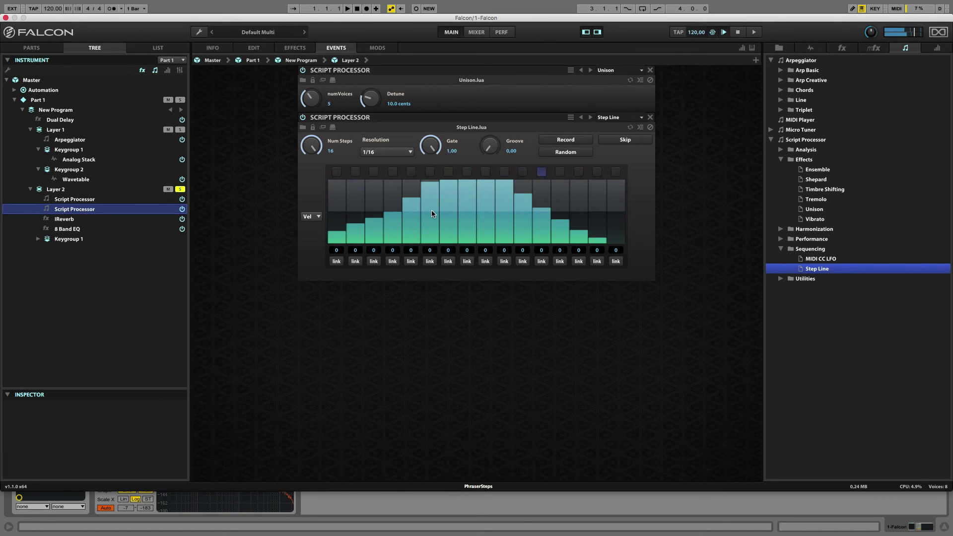
mouse_move(489, 145)
left_click_drag(489, 145, 506, 69)
left_click_drag(431, 146, 448, 137)
Return to the edit view and turn off Layer 2's solo so both layers play together
left_click(254, 47)
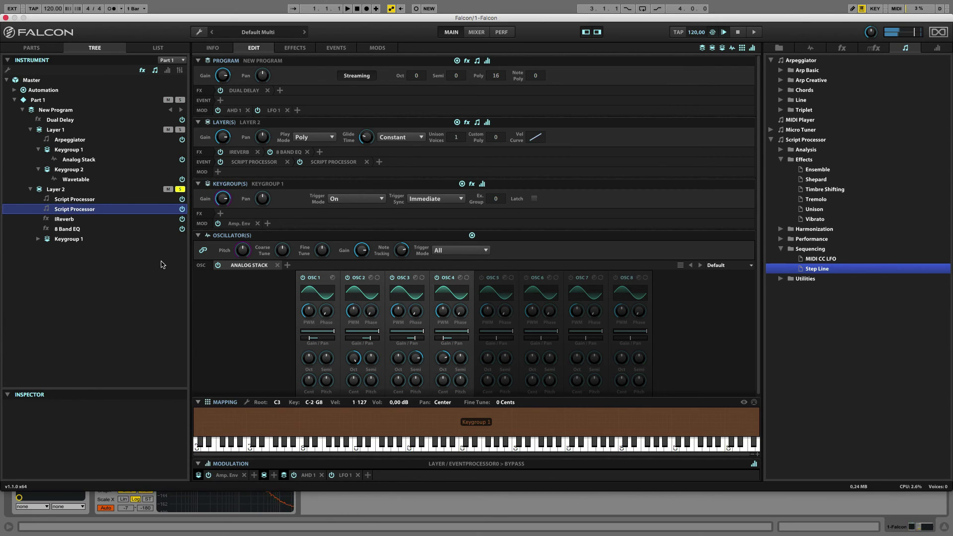
left_click(181, 191)
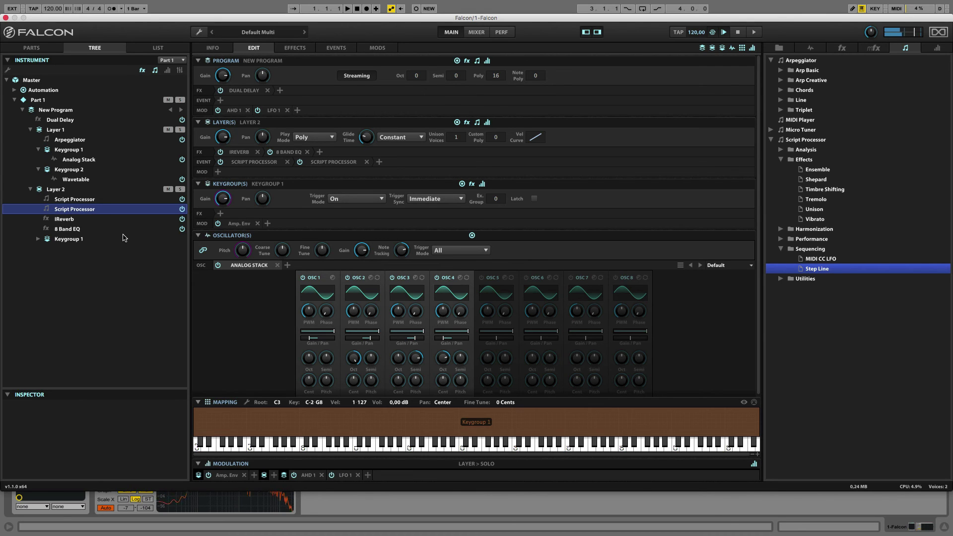
Collapse the Effects and Sequencing folders and the Script Processor and Arpeggiator categories in the event processor browser
left_click(780, 159)
left_click(781, 189)
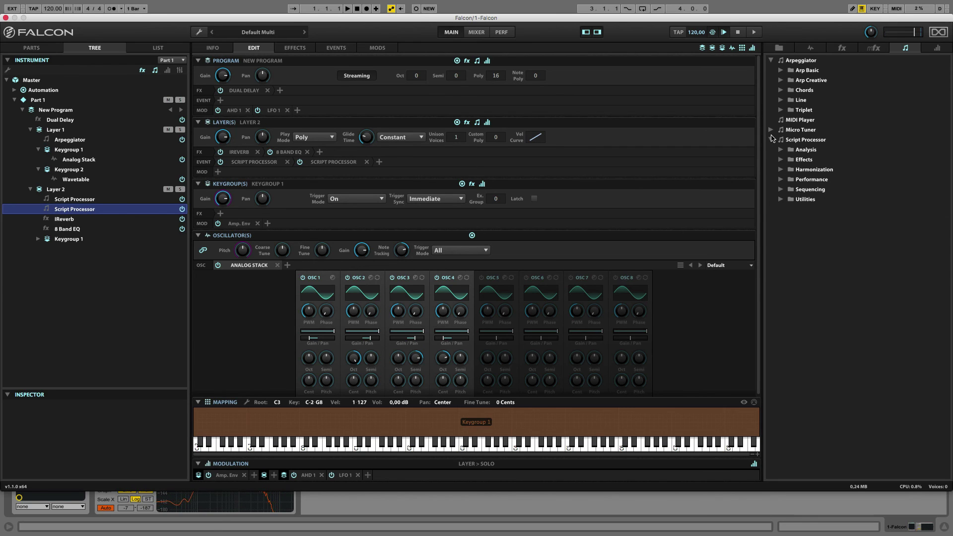
left_click(772, 140)
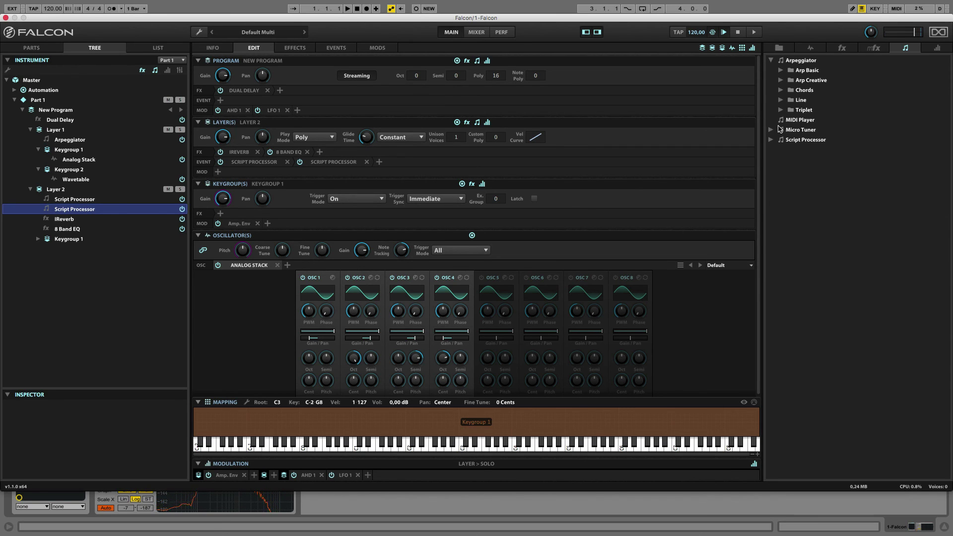
left_click(772, 61)
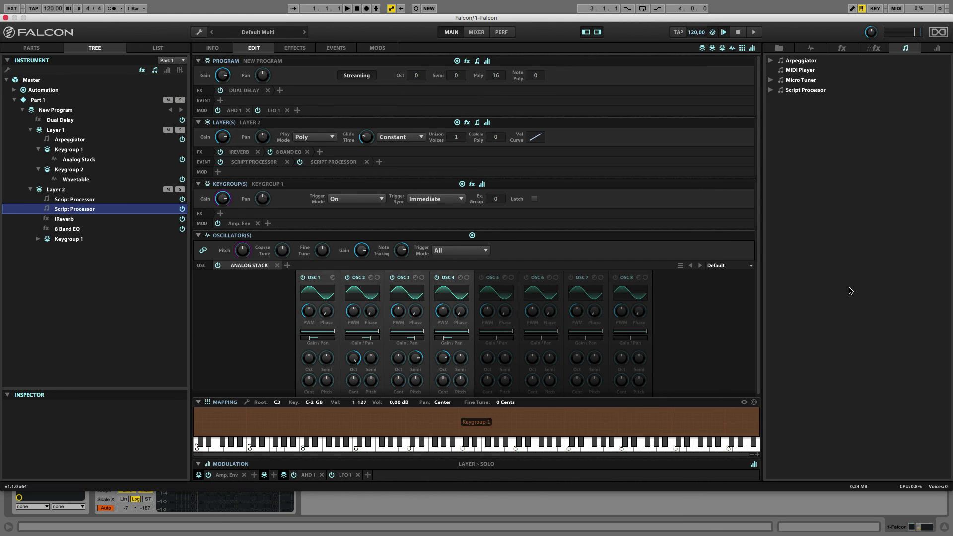
left_click(213, 49)
left_click(251, 48)
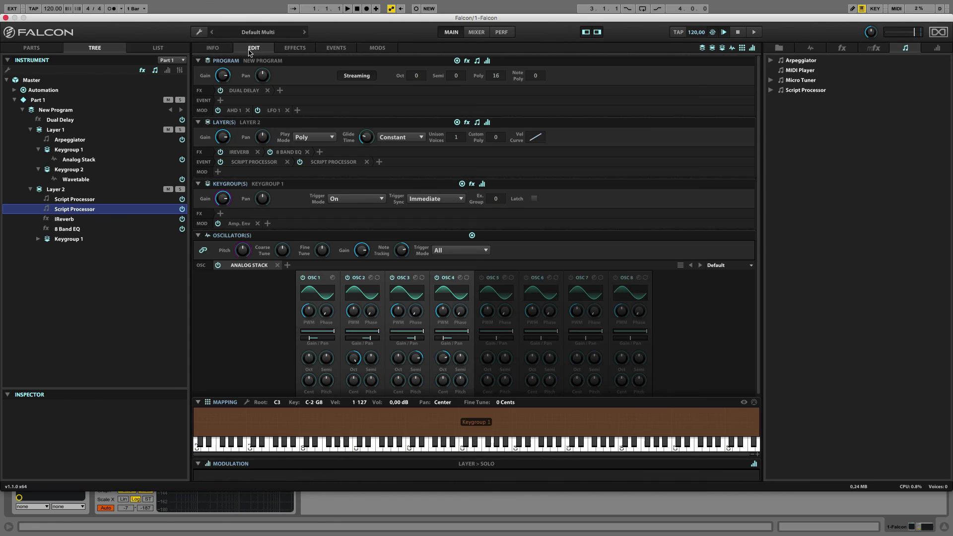